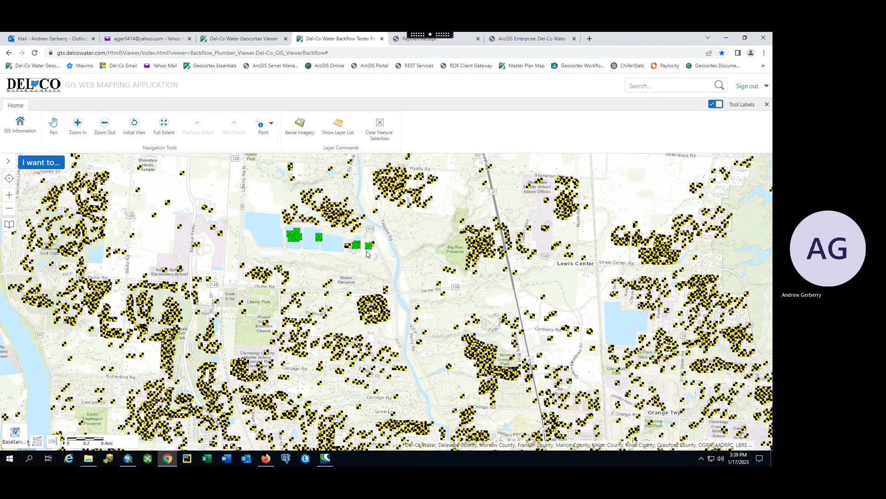
Step: Zoom in on building 6658 until the aerial imagery showing its backflow points loads
{"action": "scroll", "coordinate": [367, 254], "scroll_direction": "up", "scroll_amount": 2}
{"action": "scroll", "coordinate": [422, 182], "scroll_direction": "up", "scroll_amount": 2}
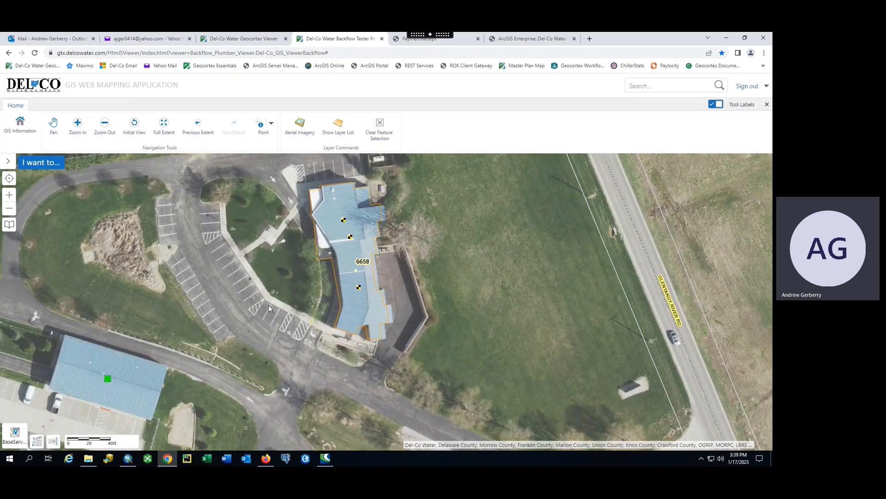
Step: Show backflow assembly 601128's details and change the selection tool from Point to Rectangle
{"action": "left_click", "coordinate": [358, 287]}
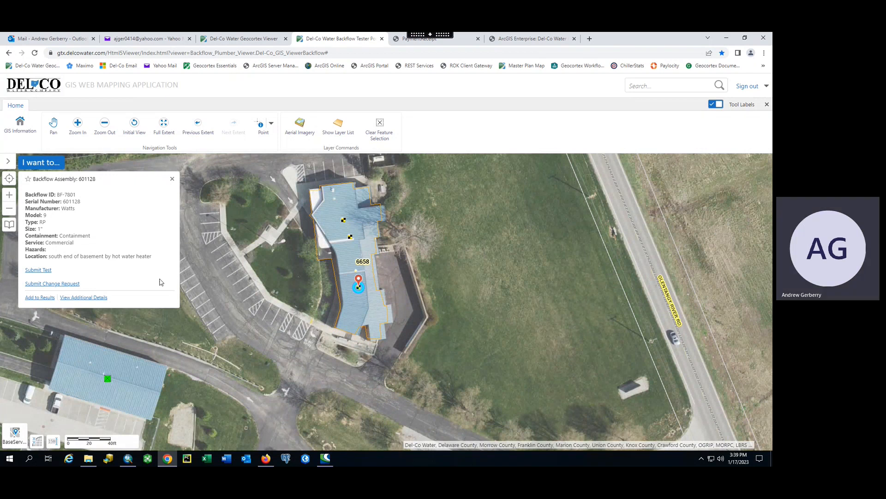
{"action": "left_click", "coordinate": [271, 125]}
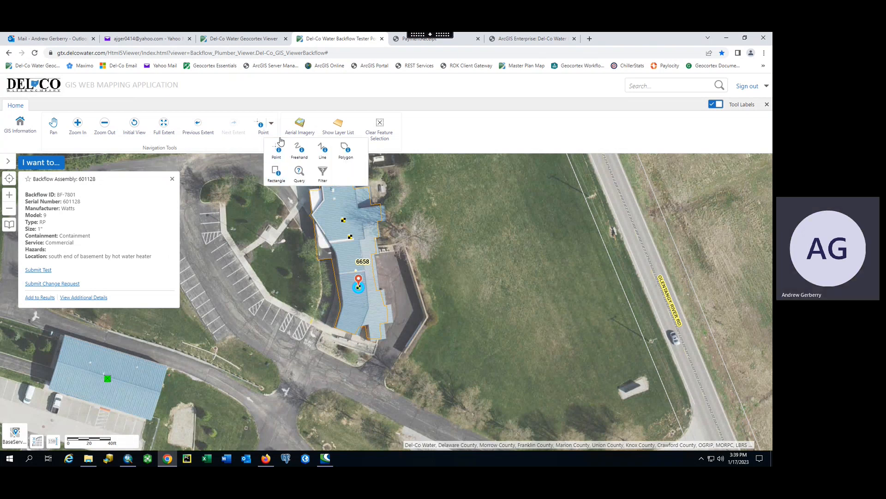
{"action": "left_click", "coordinate": [277, 174]}
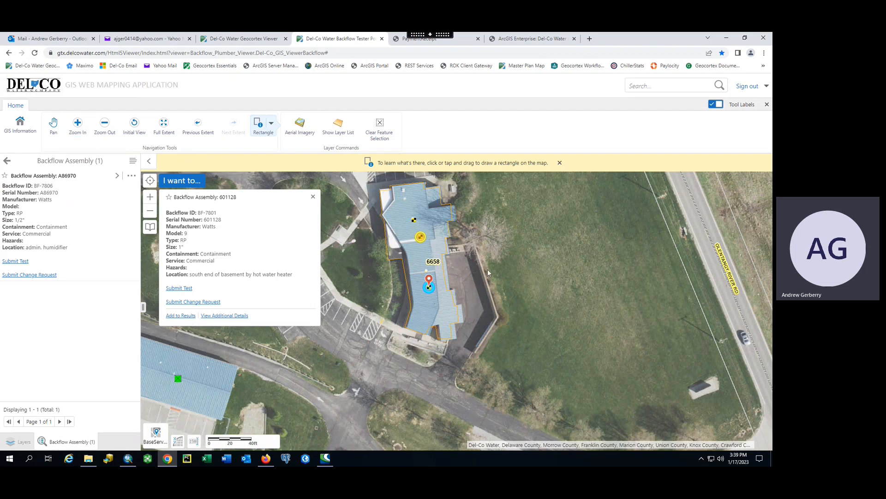
Step: Find the data at a spot on the building and open assembly 2FN1237's details
{"action": "right_click", "coordinate": [414, 222]}
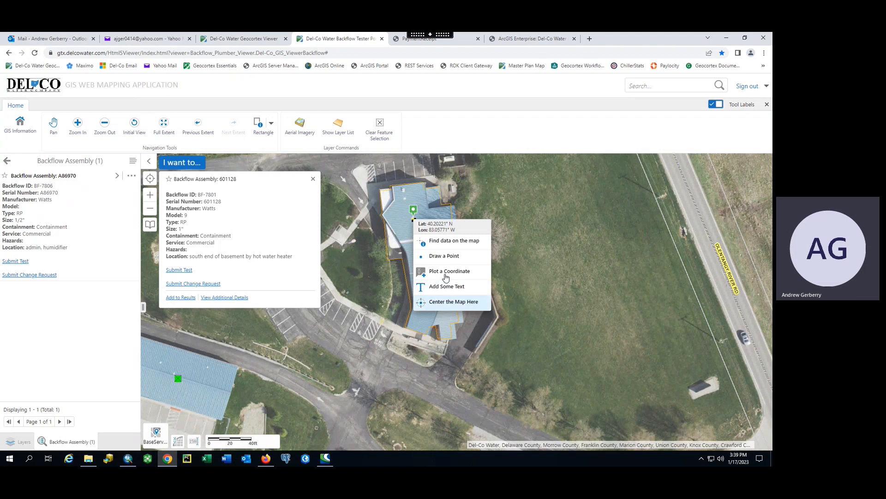
{"action": "left_click", "coordinate": [450, 240]}
{"action": "left_click", "coordinate": [118, 192]}
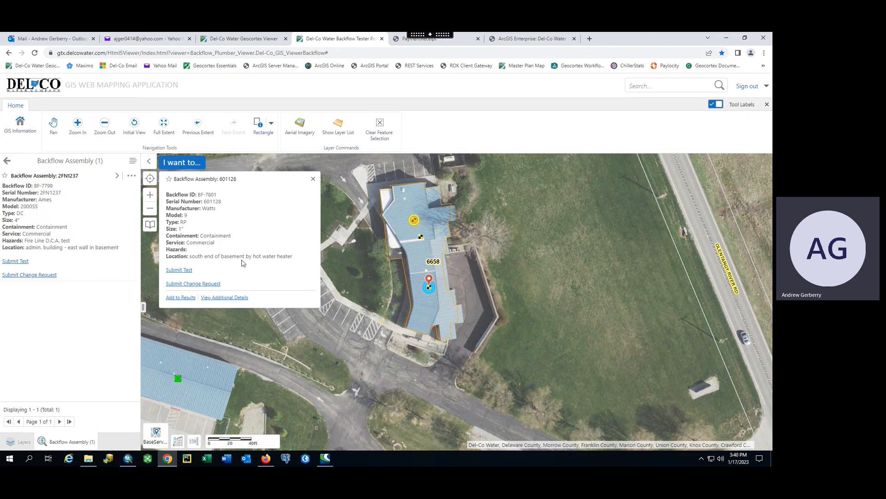
Step: Start a manual Backflow Test Form entry for assembly 601128 and review its fields
{"action": "left_click", "coordinate": [182, 270]}
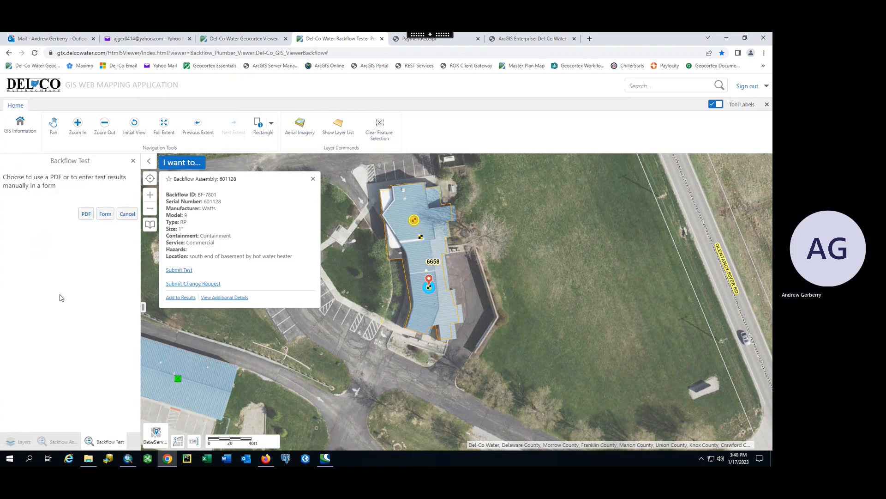
{"action": "left_click", "coordinate": [105, 215]}
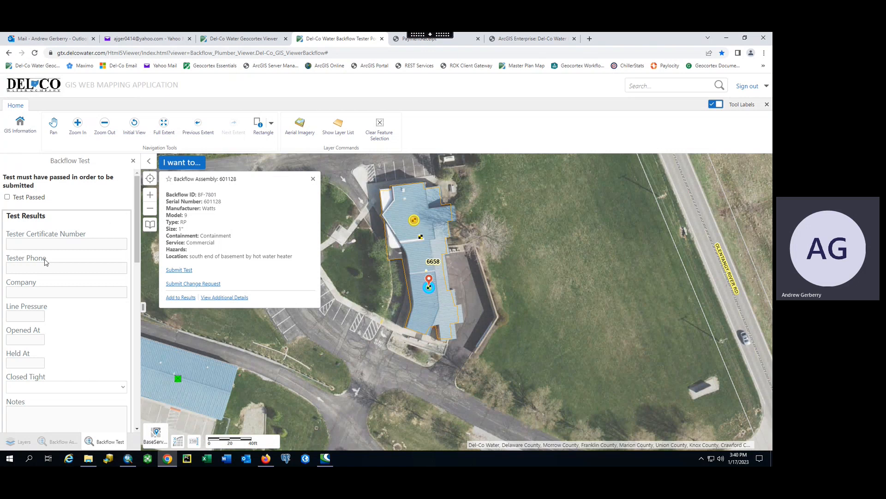
{"action": "scroll", "coordinate": [46, 263], "scroll_direction": "down", "scroll_amount": 3}
{"action": "scroll", "coordinate": [41, 255], "scroll_direction": "down", "scroll_amount": 3}
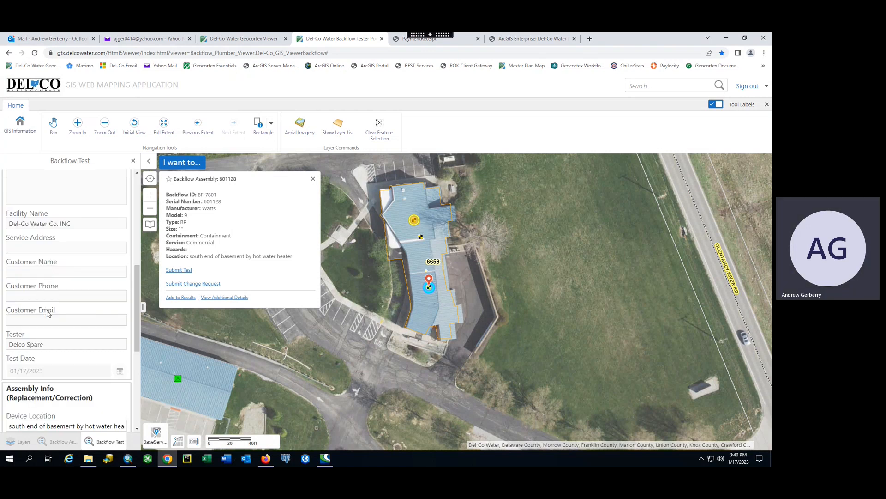
{"action": "scroll", "coordinate": [50, 307], "scroll_direction": "up", "scroll_amount": 6}
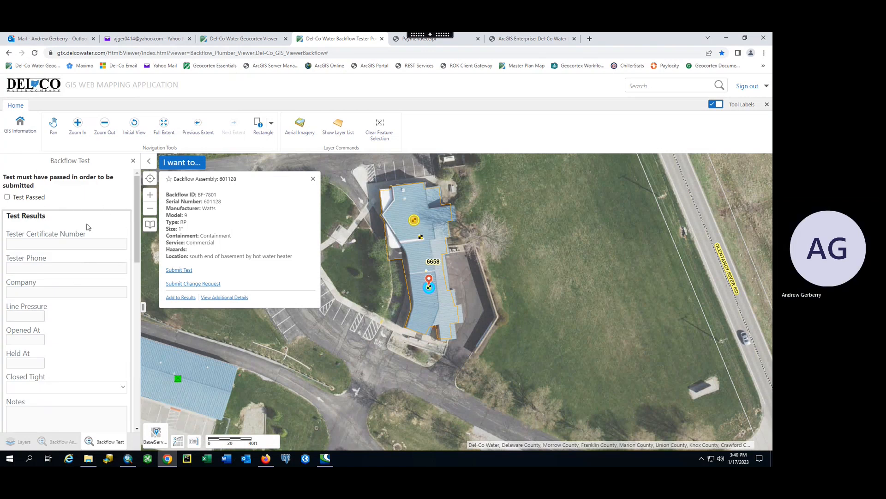
{"action": "left_click", "coordinate": [7, 198]}
{"action": "left_click", "coordinate": [7, 197]}
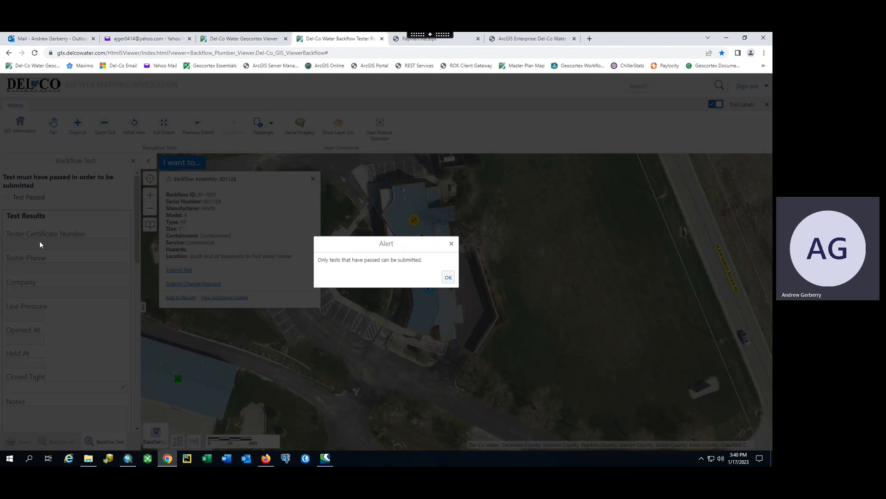
{"action": "left_click", "coordinate": [448, 279]}
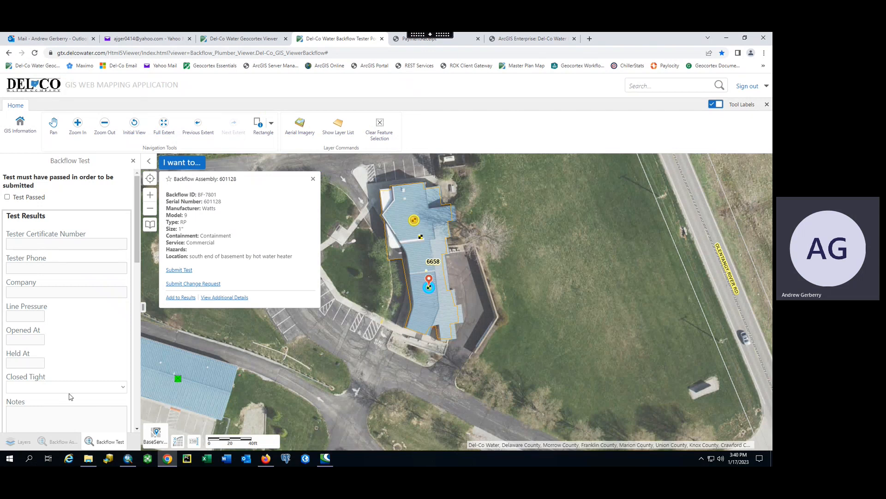
{"action": "left_click", "coordinate": [7, 197]}
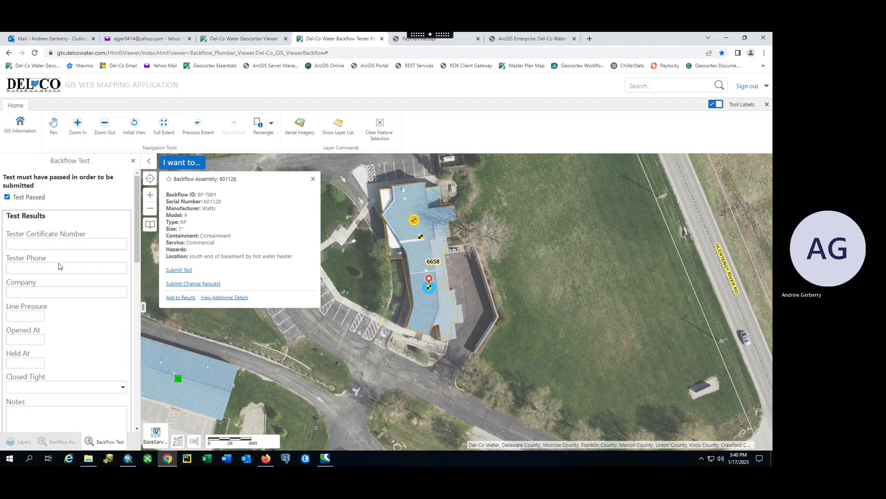
Step: Fill in the tester's certificate number and phone number, and company name 'Test'
{"action": "scroll", "coordinate": [48, 369], "scroll_direction": "down", "scroll_amount": 5}
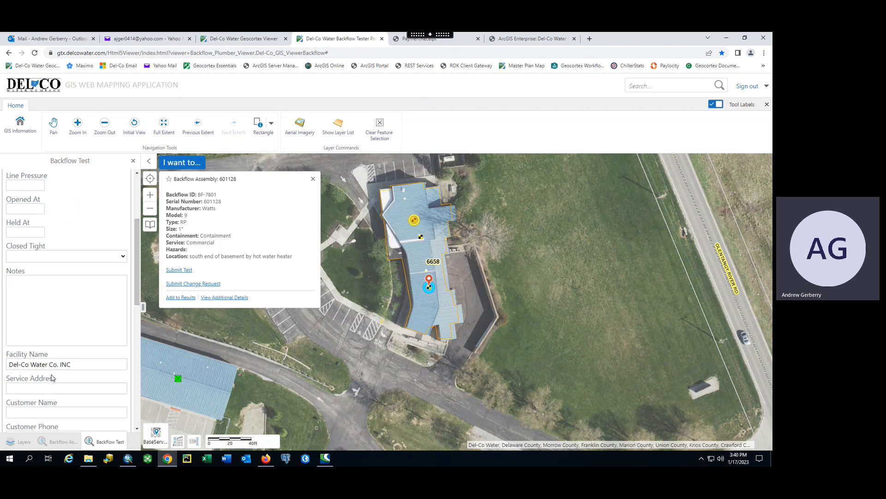
{"action": "scroll", "coordinate": [51, 364], "scroll_direction": "down", "scroll_amount": 4}
{"action": "scroll", "coordinate": [53, 351], "scroll_direction": "up", "scroll_amount": 9}
{"action": "left_click", "coordinate": [65, 244]}
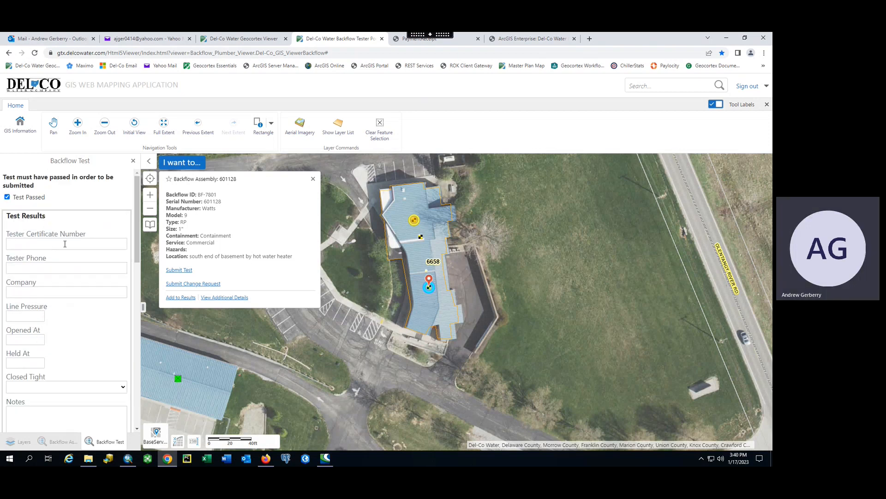
{"action": "type", "text": "123456"}
{"action": "left_click", "coordinate": [50, 268]}
{"action": "type", "text": "5"}
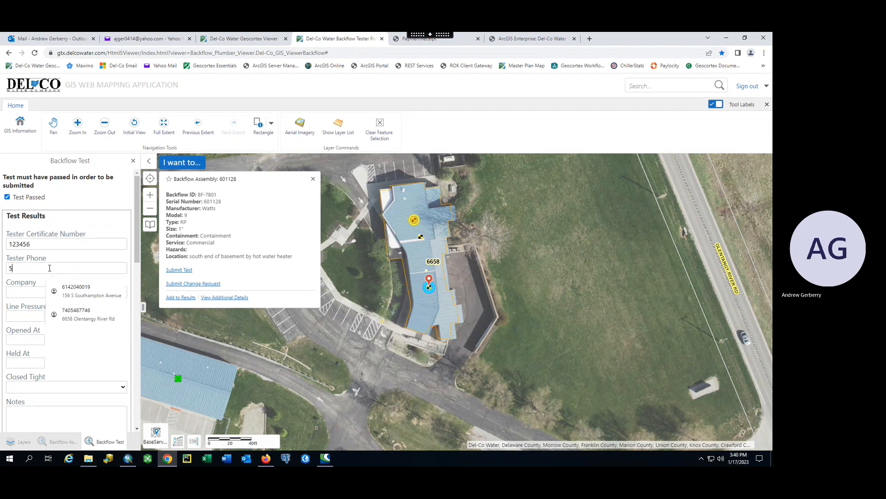
{"action": "type", "text": "55-555-5555"}
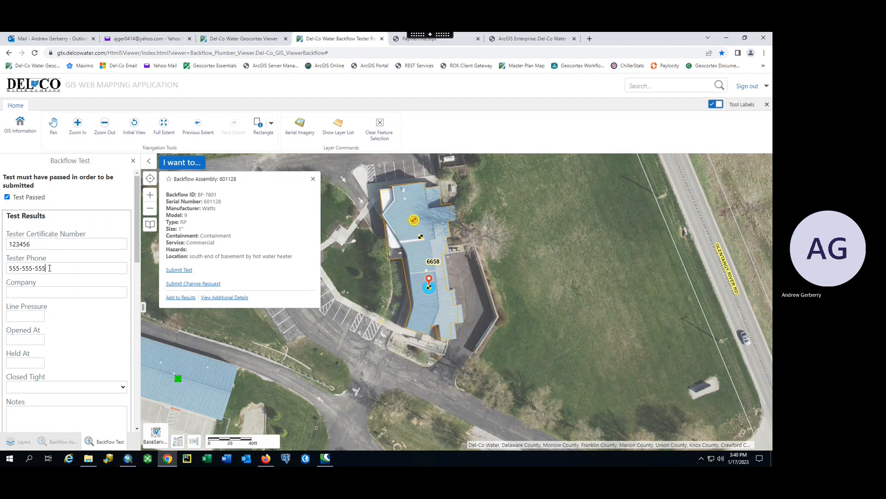
{"action": "left_click", "coordinate": [47, 293]}
{"action": "type", "text": "Test"}
Step: Enter pressure readings of 2, set Closed Tight to Yes, and add note 'This is only a test'
{"action": "key", "text": "Tab"}
{"action": "key", "text": "Tab"}
{"action": "type", "text": "2"}
{"action": "key", "text": "Tab"}
{"action": "type", "text": "2"}
{"action": "scroll", "coordinate": [85, 342], "scroll_direction": "down", "scroll_amount": 2}
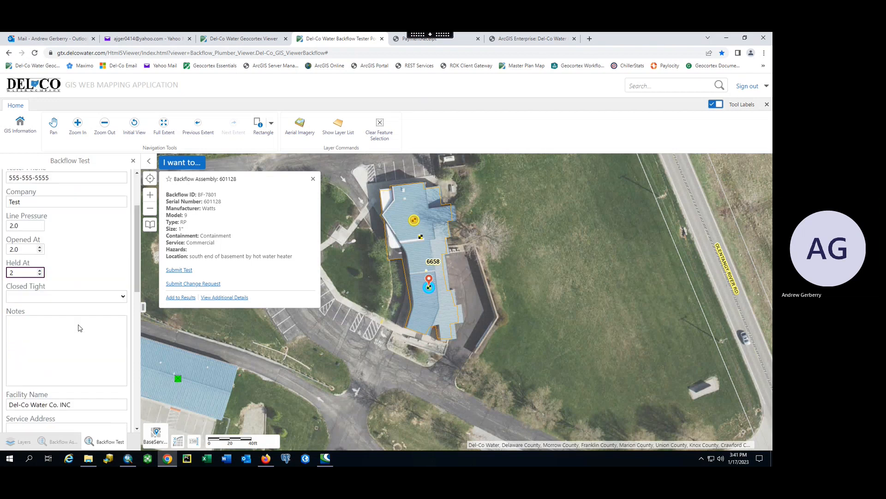
{"action": "left_click", "coordinate": [79, 297]}
{"action": "left_click", "coordinate": [24, 317]}
{"action": "type", "text": "This is on"}
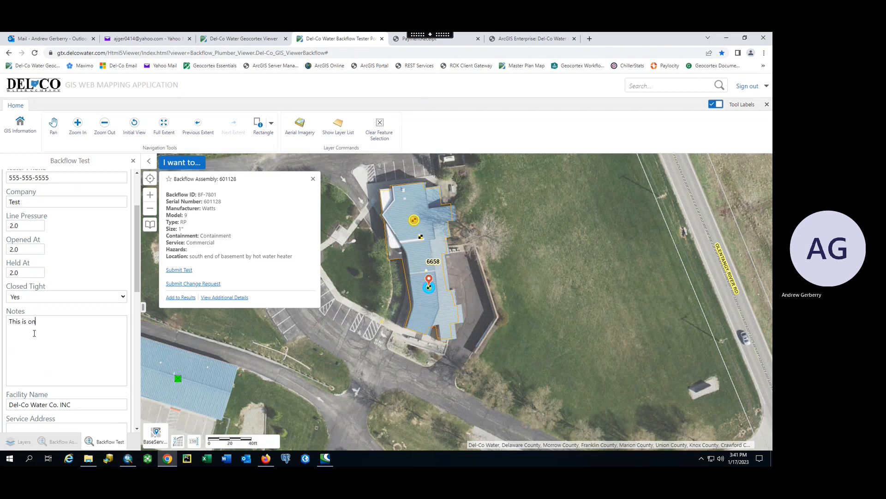
{"action": "type", "text": "ly a test"}
{"action": "scroll", "coordinate": [37, 337], "scroll_direction": "down", "scroll_amount": 2}
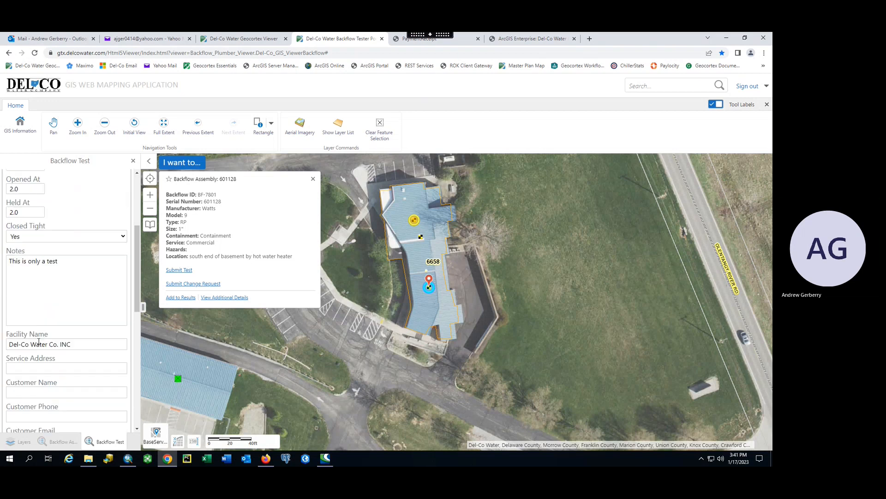
{"action": "left_click", "coordinate": [35, 319]}
Step: Enter the customer's service address and the customer name
{"action": "scroll", "coordinate": [35, 320], "scroll_direction": "down", "scroll_amount": 2}
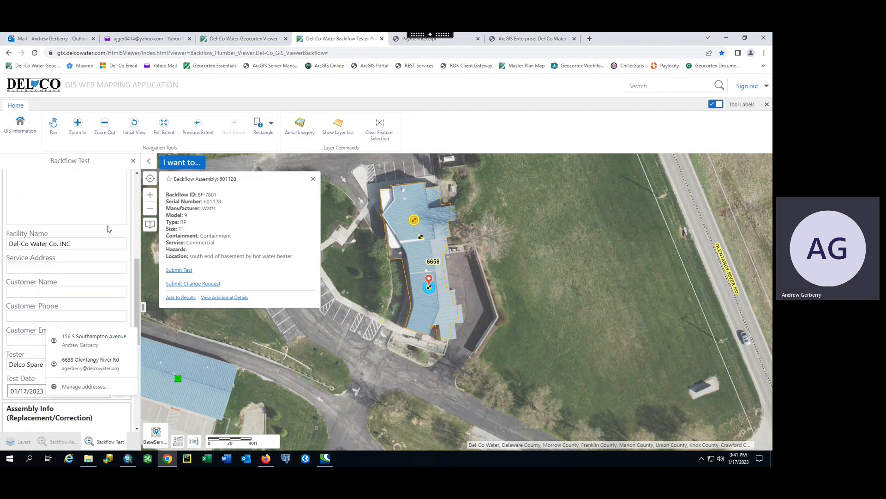
{"action": "left_click", "coordinate": [34, 267]}
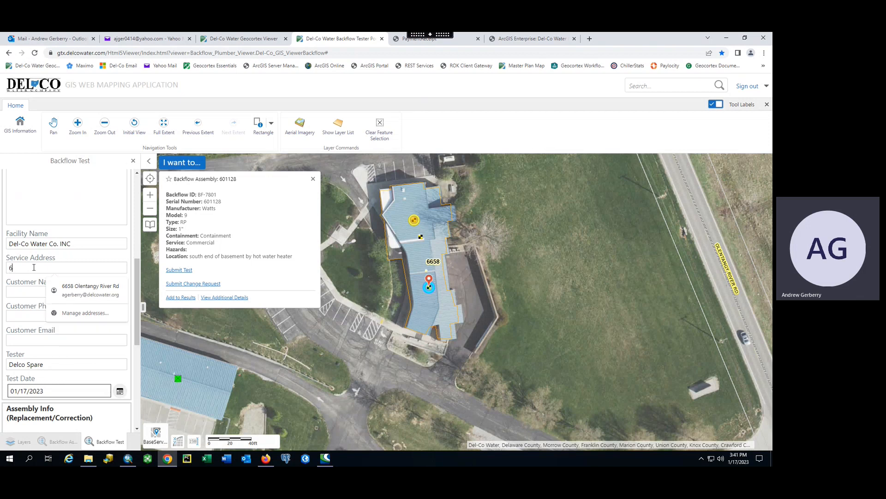
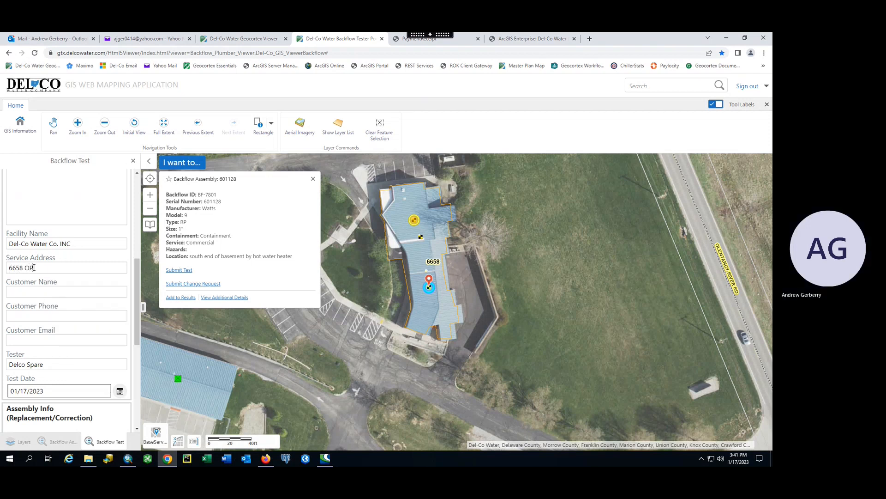
{"action": "left_click", "coordinate": [35, 294]}
{"action": "type", "text": "DelCo"}
Step: Add the customer's phone number and e-mail, then select the current tester name
{"action": "key", "text": "Tab"}
{"action": "type", "text": "555-"}
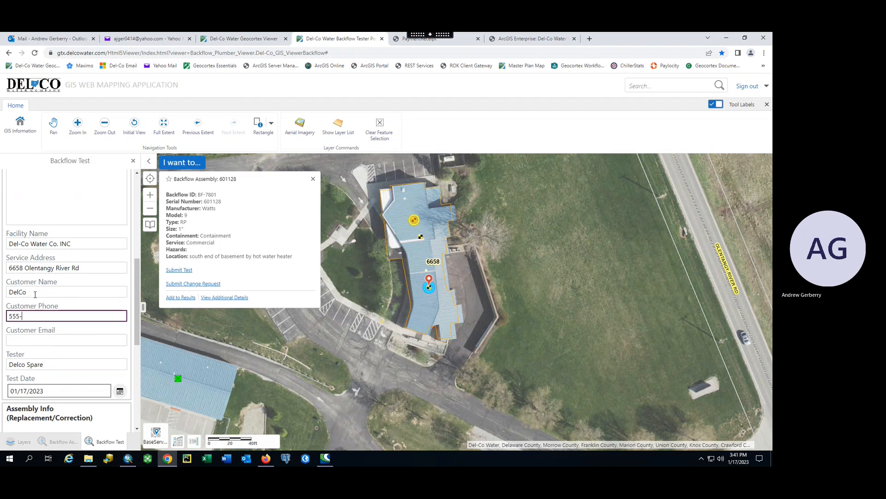
{"action": "type", "text": "555-5555"}
{"action": "left_click", "coordinate": [48, 340]}
{"action": "type", "text": "test@test.com"}
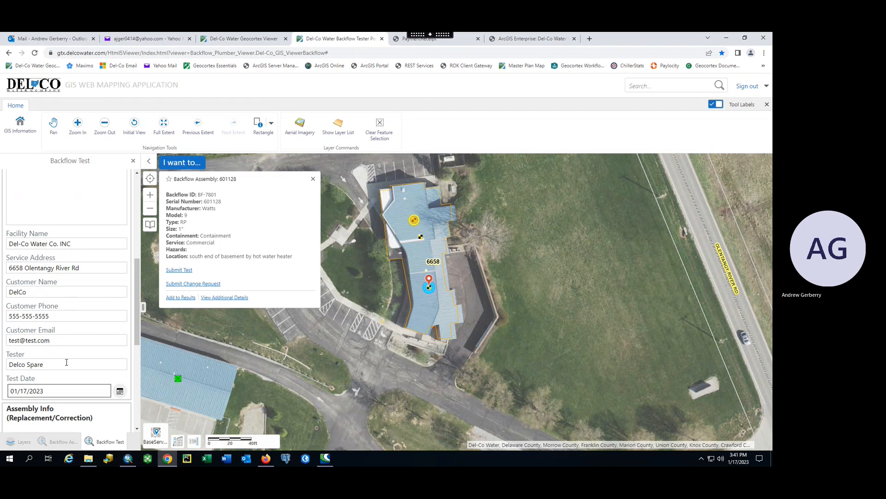
{"action": "scroll", "coordinate": [66, 362], "scroll_direction": "down", "scroll_amount": 1}
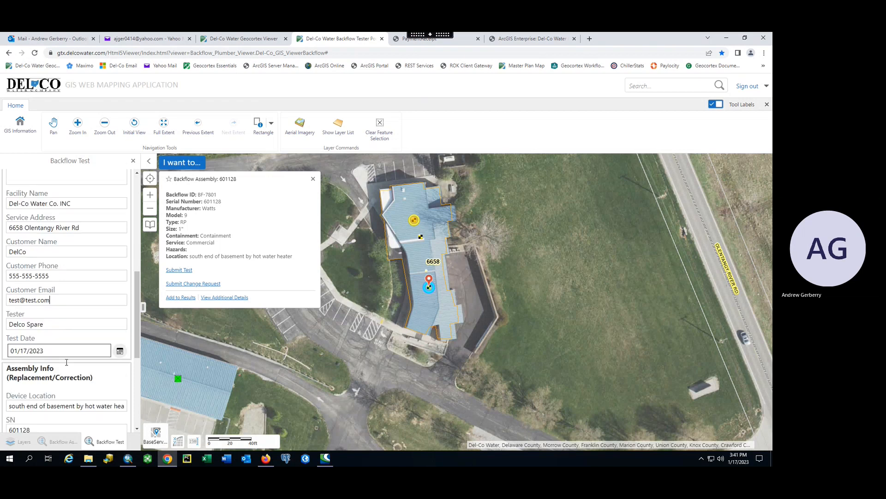
{"action": "triple_click", "coordinate": [57, 314]}
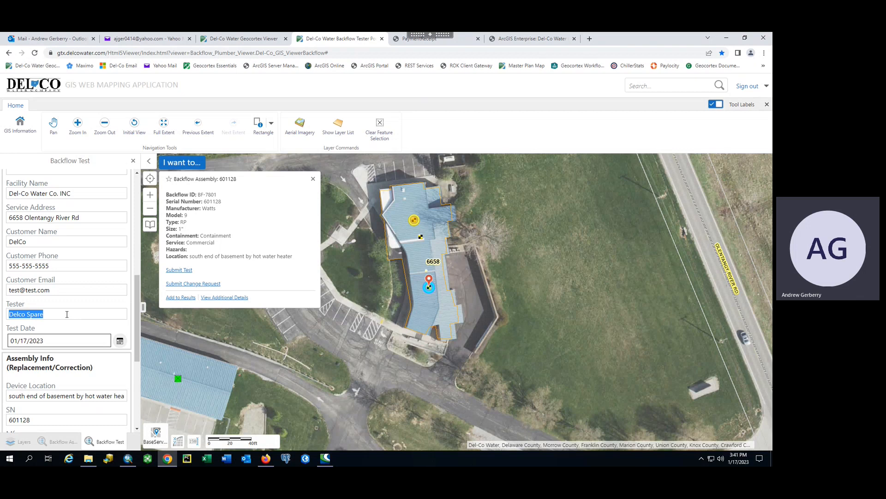
Step: Replace the default tester with the full name of the person who ran the test
{"action": "key", "text": "BackSpace"}
{"action": "type", "text": "Test"}
{"action": "key", "text": "BackSpace"}
{"action": "key", "text": "BackSpace"}
{"action": "key", "text": "BackSpace"}
{"action": "key", "text": "BackSpace"}
{"action": "type", "text": "Test McTesterson"}
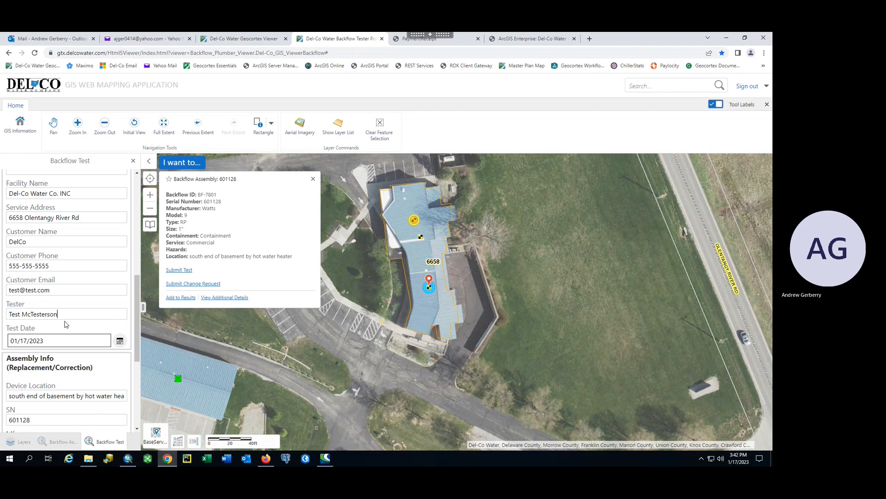
{"action": "scroll", "coordinate": [70, 322], "scroll_direction": "down", "scroll_amount": 1}
{"action": "left_click", "coordinate": [60, 285]}
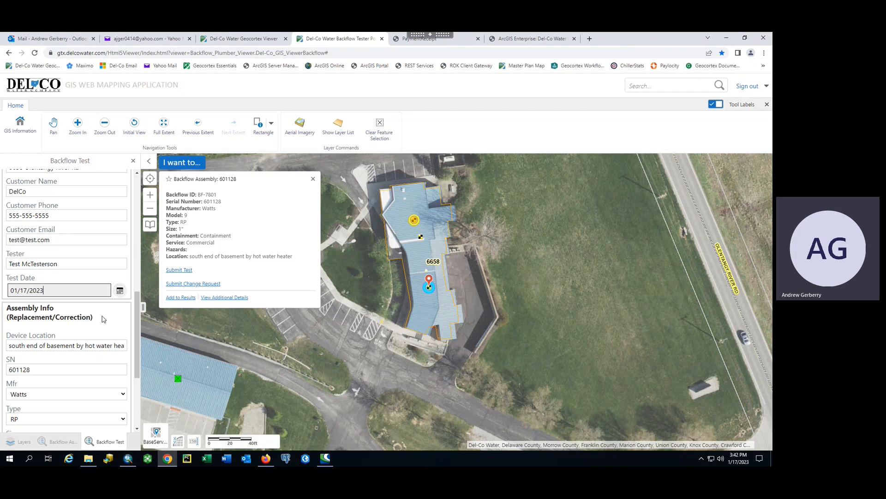
Step: Change the serial number from 601128 to 123456789 and submit the Backflow Test form
{"action": "scroll", "coordinate": [92, 318], "scroll_direction": "down", "scroll_amount": 3}
{"action": "scroll", "coordinate": [90, 319], "scroll_direction": "up", "scroll_amount": 2}
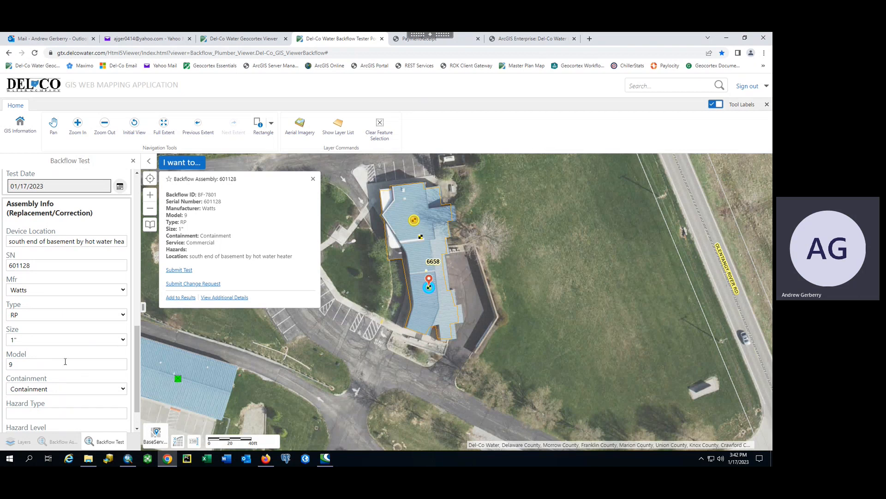
{"action": "double_click", "coordinate": [42, 266]}
{"action": "key", "text": "BackSpace"}
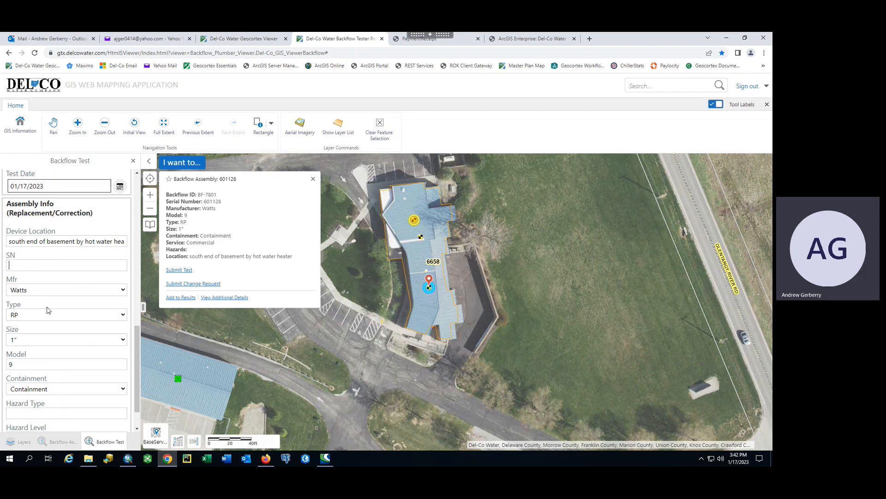
{"action": "type", "text": "123456789"}
{"action": "scroll", "coordinate": [49, 283], "scroll_direction": "down", "scroll_amount": 1}
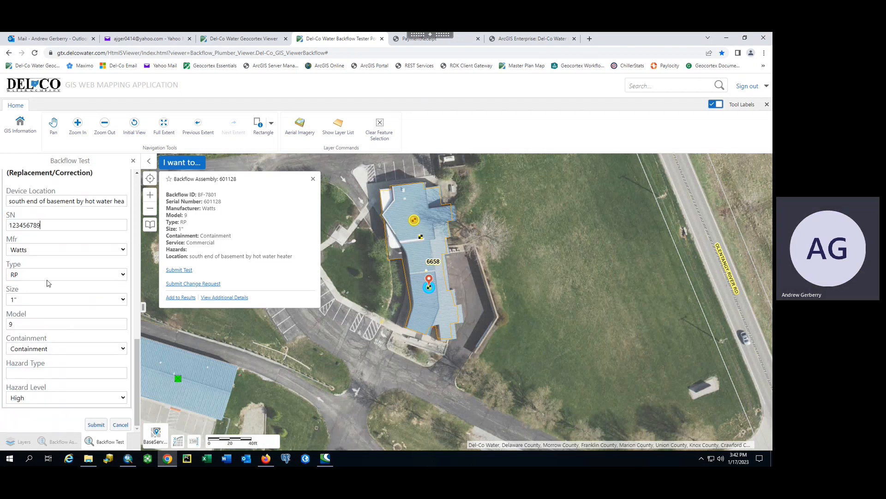
{"action": "left_click", "coordinate": [97, 426]}
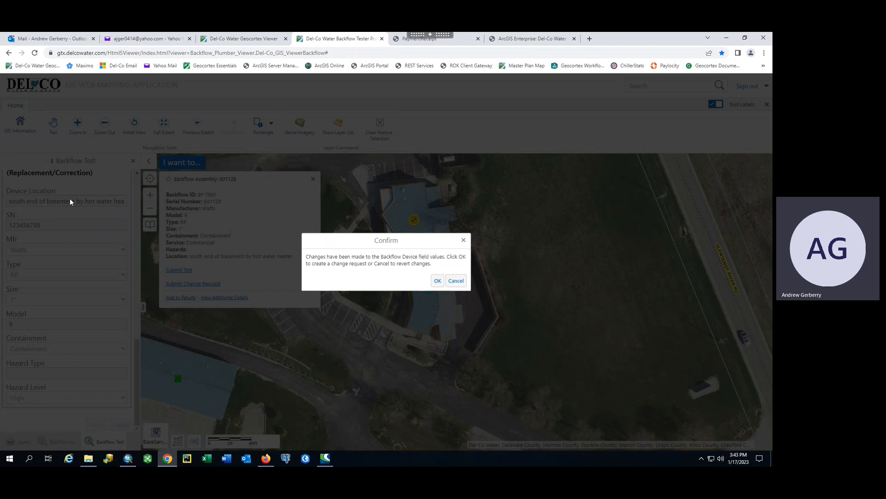
Step: Confirm the change request and acknowledge the 'Successfully added Backflow Test' alert
{"action": "left_click", "coordinate": [438, 282]}
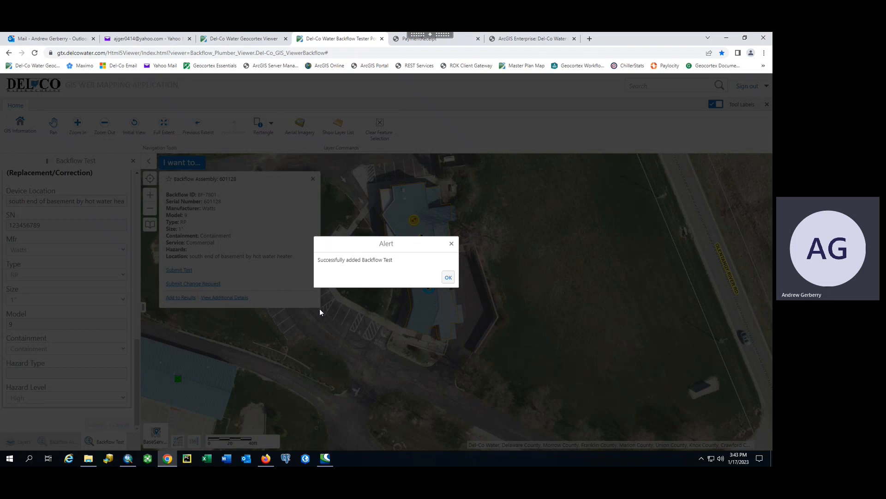
{"action": "left_click", "coordinate": [448, 279]}
Step: Acknowledge the 'Change request sent' alert and close the assembly 601128 details popup
{"action": "left_click", "coordinate": [448, 278]}
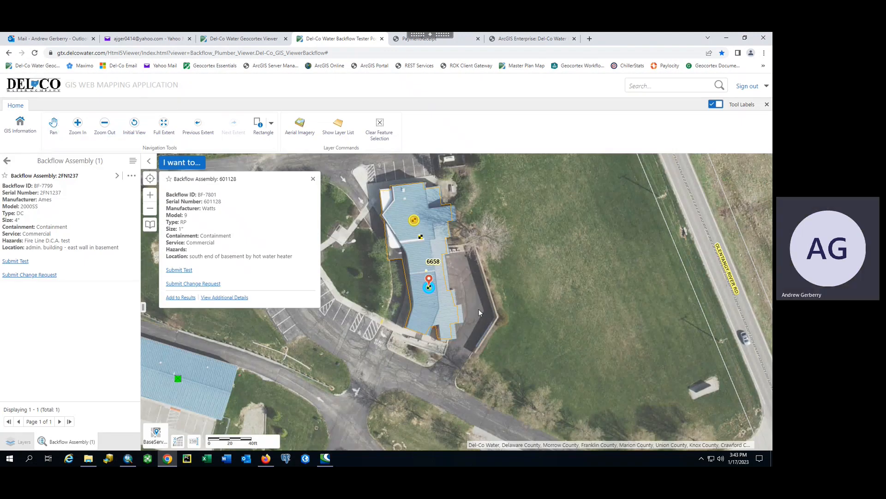
{"action": "left_click_drag", "start_coordinate": [493, 309], "coordinate": [497, 332]}
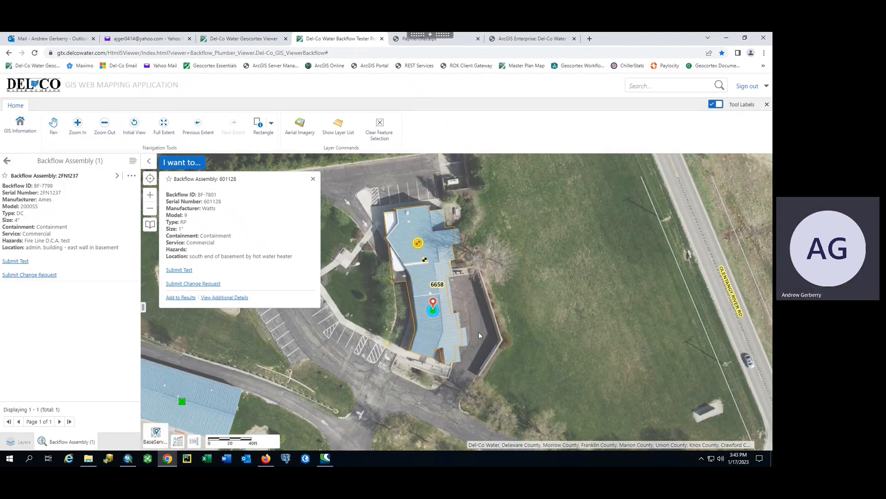
{"action": "left_click", "coordinate": [433, 313]}
{"action": "scroll", "coordinate": [433, 314], "scroll_direction": "up", "scroll_amount": 2}
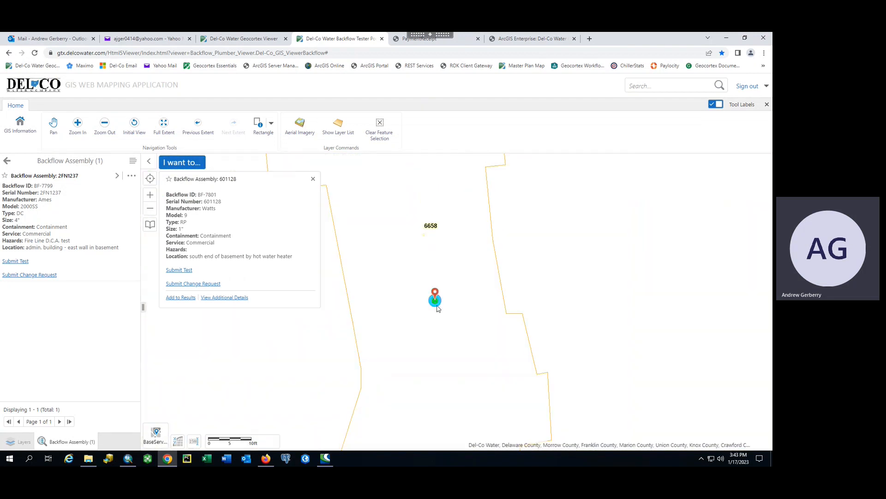
{"action": "left_click", "coordinate": [313, 179]}
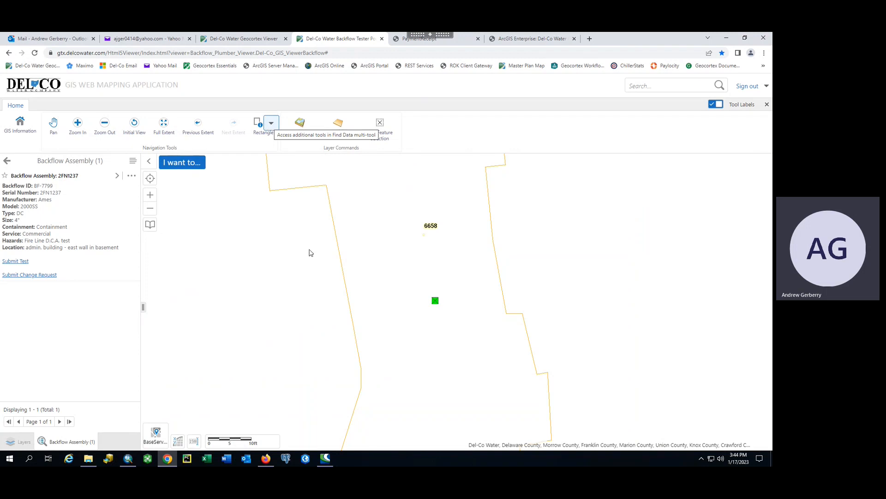
{"action": "scroll", "coordinate": [311, 254], "scroll_direction": "down", "scroll_amount": 2}
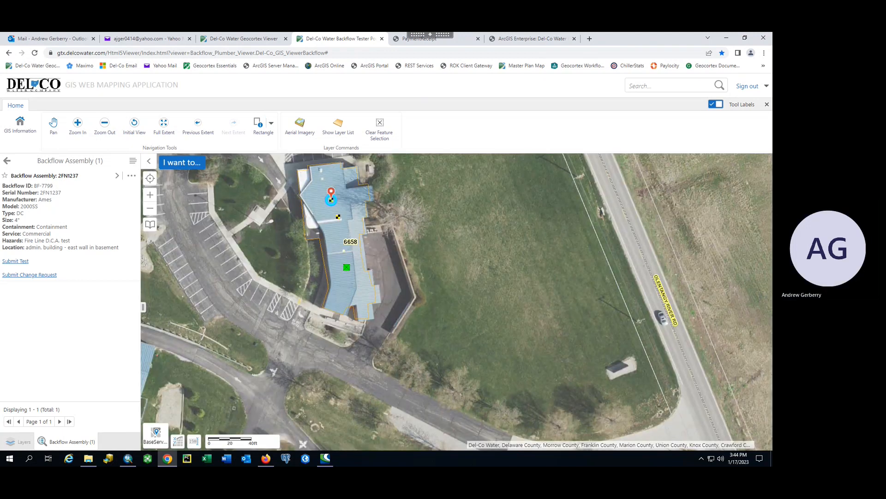